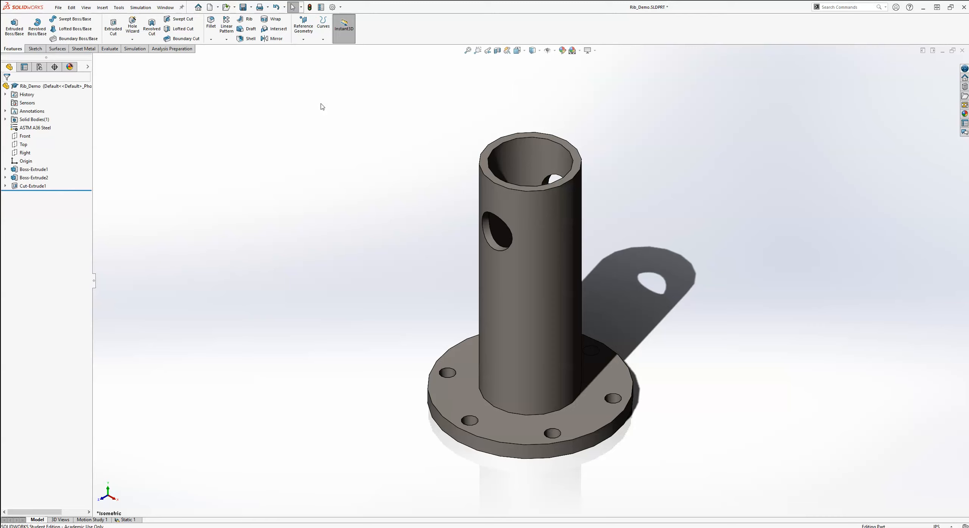
Examine the flanged tube from several angles, then return to the isometric view.
{"action": "middle_click_drag", "start_coordinate": [460, 80], "coordinate": [467, 210]}
{"action": "left_click", "coordinate": [619, 247]}
{"action": "middle_click_drag", "start_coordinate": [620, 248], "coordinate": [639, 124]}
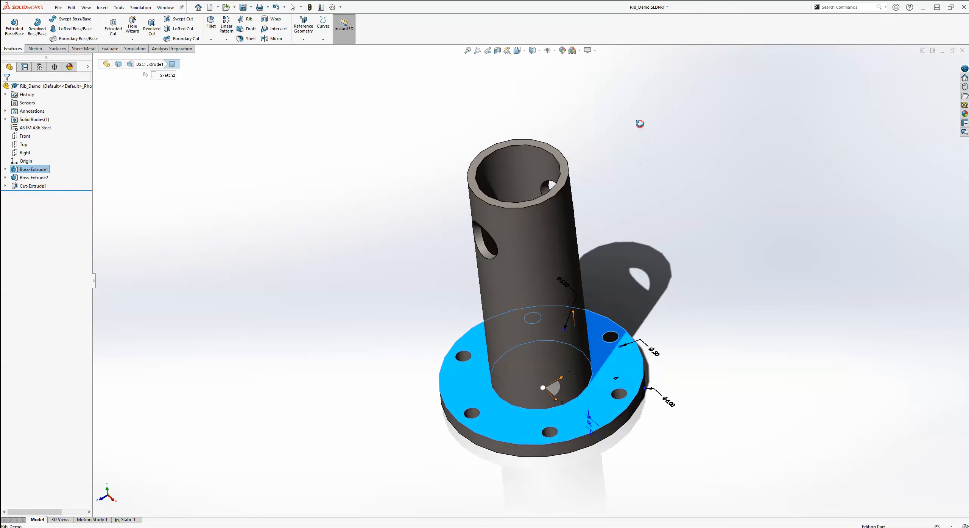
{"action": "left_click", "coordinate": [668, 282]}
{"action": "left_click", "coordinate": [573, 288]}
{"action": "middle_click_drag", "start_coordinate": [575, 314], "coordinate": [590, 258]}
{"action": "left_click", "coordinate": [662, 269]}
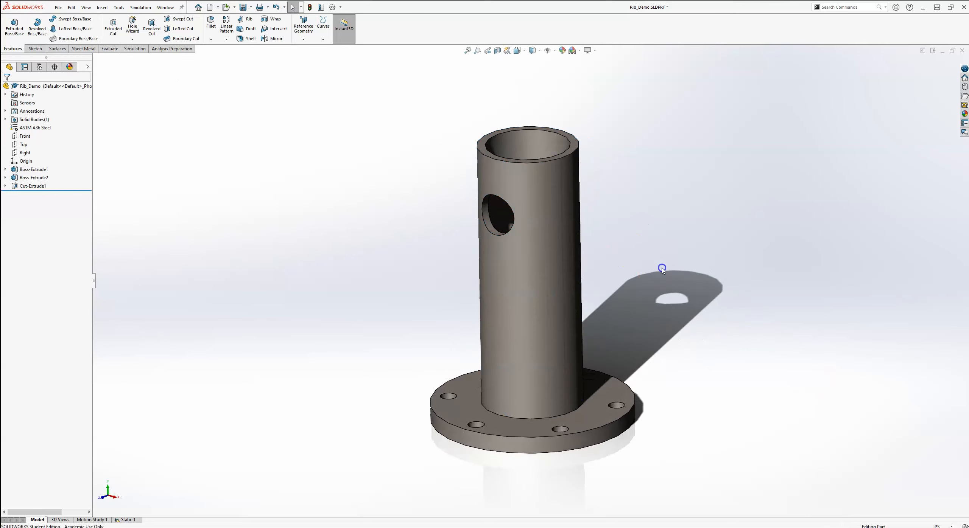
{"action": "key", "text": "ctrl+7"}
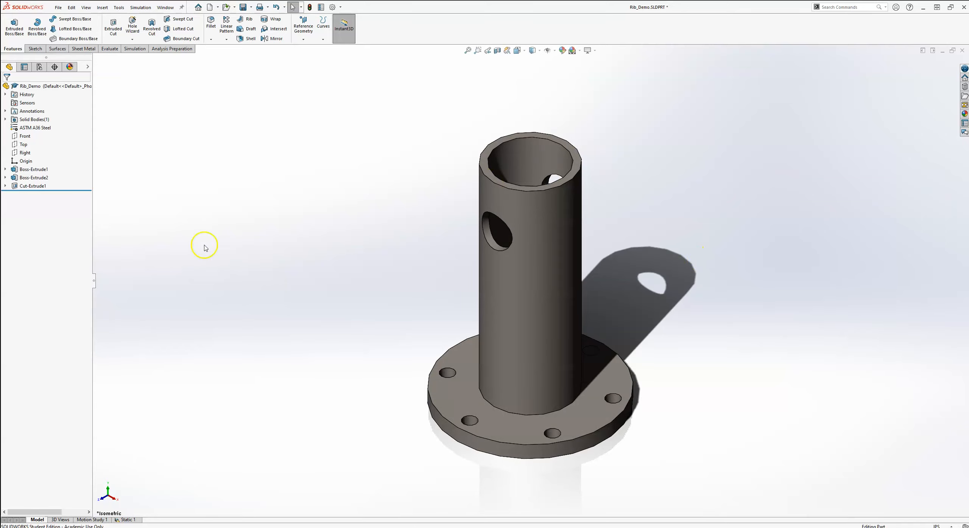
Open the Static 1 simulation study, then mesh the part and run the analysis.
{"action": "left_click", "coordinate": [129, 520]}
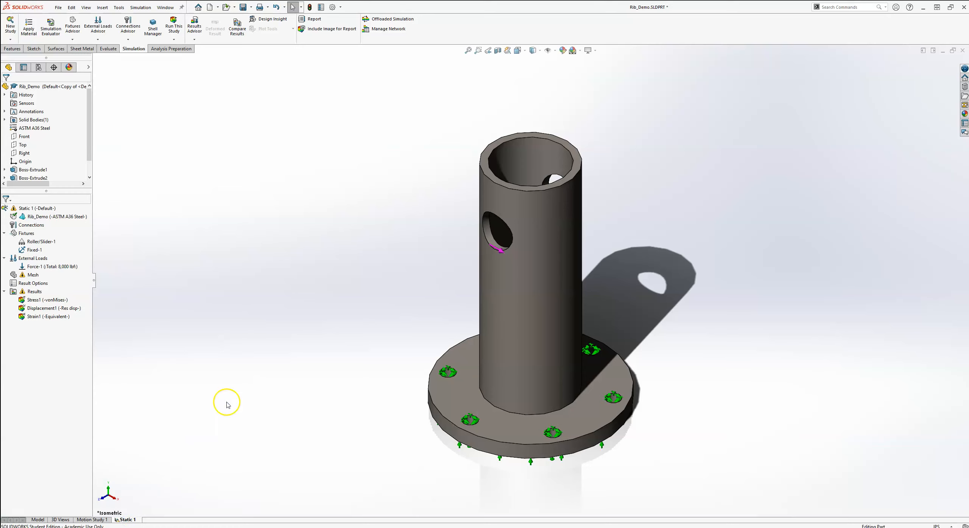
{"action": "right_click", "coordinate": [25, 275]}
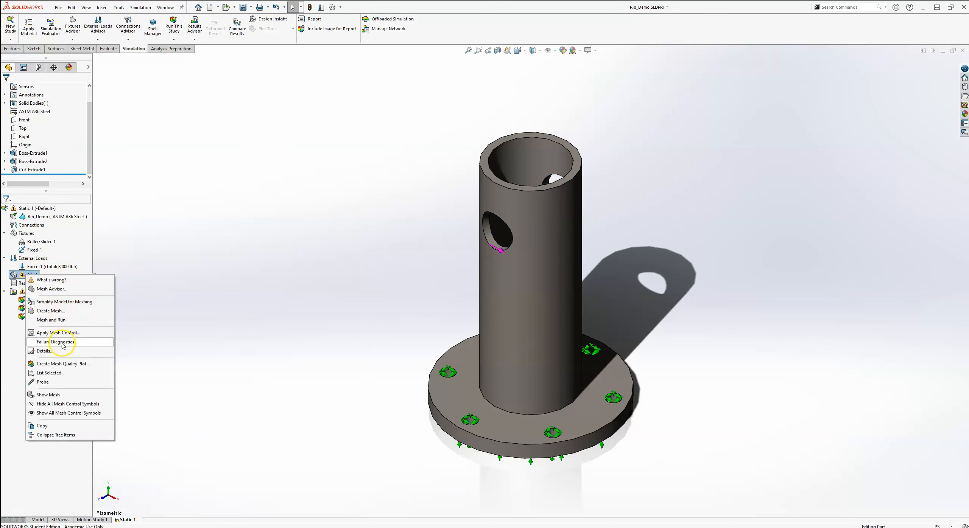
{"action": "left_click", "coordinate": [66, 320]}
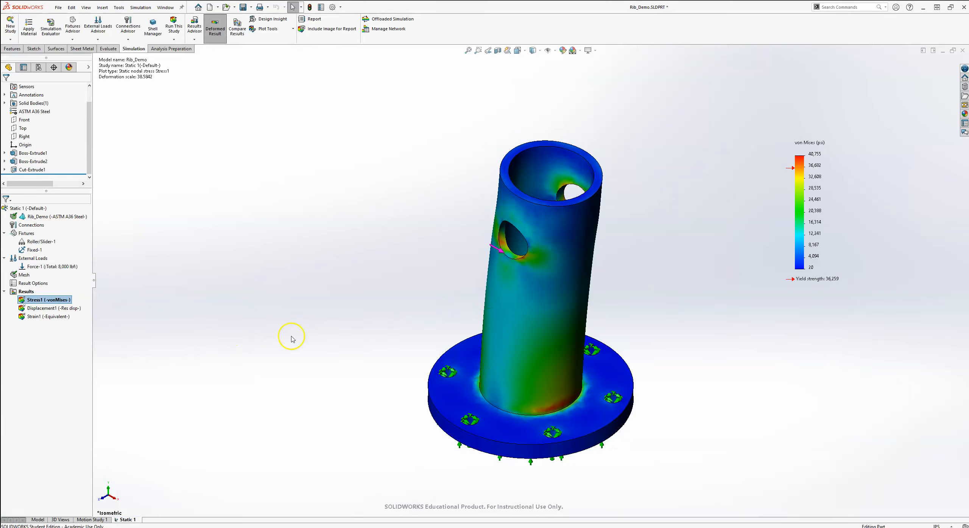
Inspect the study's roller/slider fixture, fixed bolt-hole fixture and applied force on the deformed stress plot.
{"action": "middle_click_drag", "start_coordinate": [384, 392], "coordinate": [352, 229]}
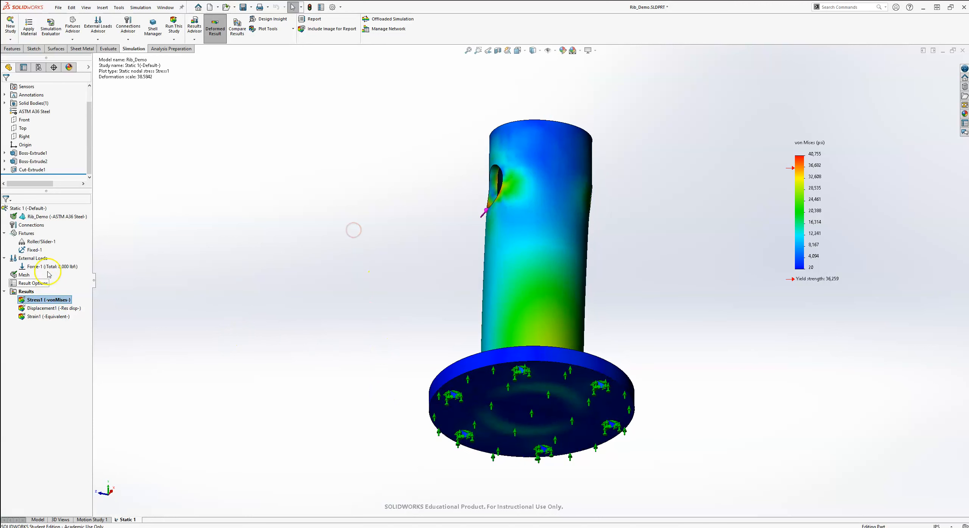
{"action": "left_click", "coordinate": [34, 250]}
{"action": "left_click", "coordinate": [42, 242]}
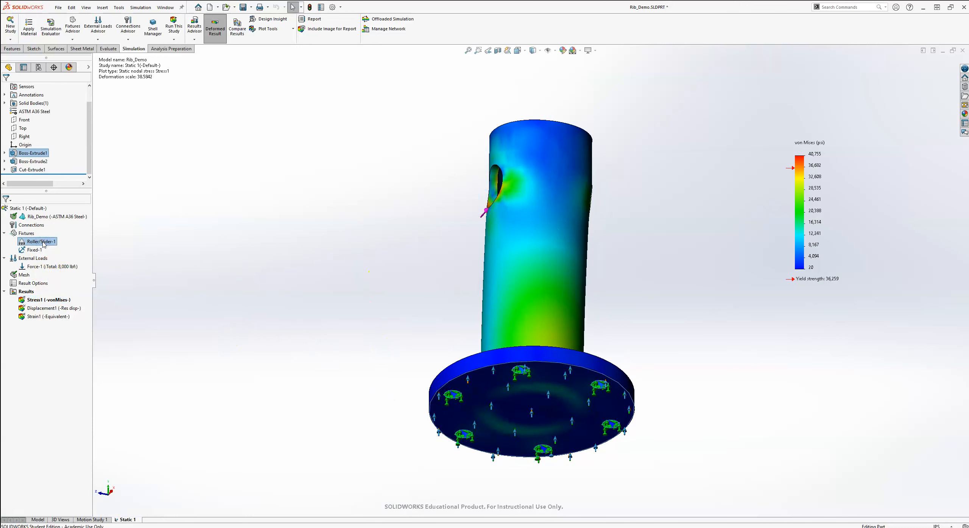
{"action": "middle_click_drag", "start_coordinate": [287, 273], "coordinate": [314, 372]}
{"action": "left_click", "coordinate": [30, 249]}
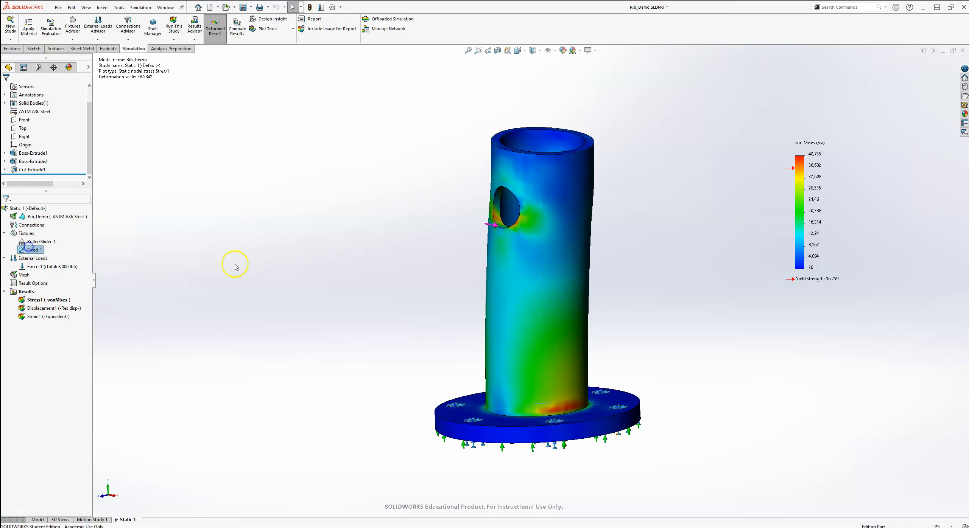
{"action": "middle_click_drag", "start_coordinate": [234, 267], "coordinate": [272, 320]}
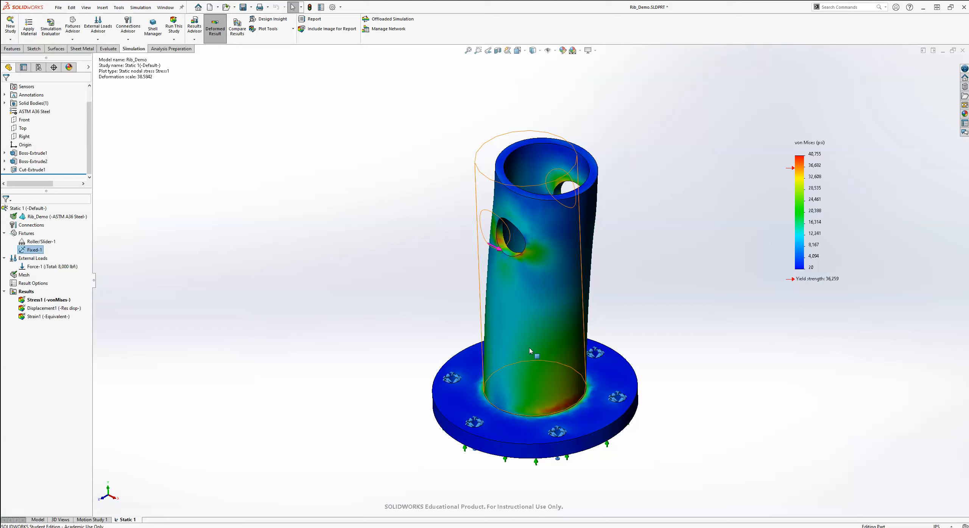
{"action": "left_click", "coordinate": [530, 348]}
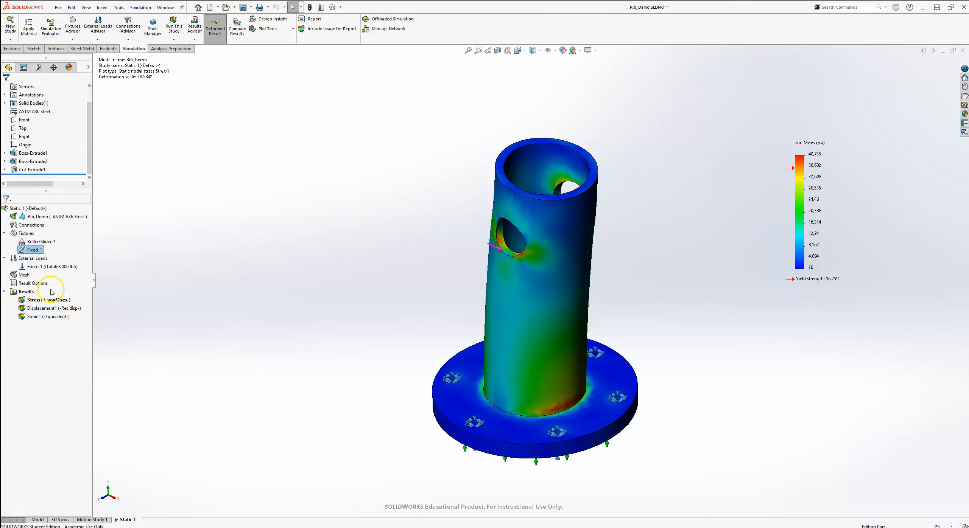
{"action": "left_click", "coordinate": [50, 266]}
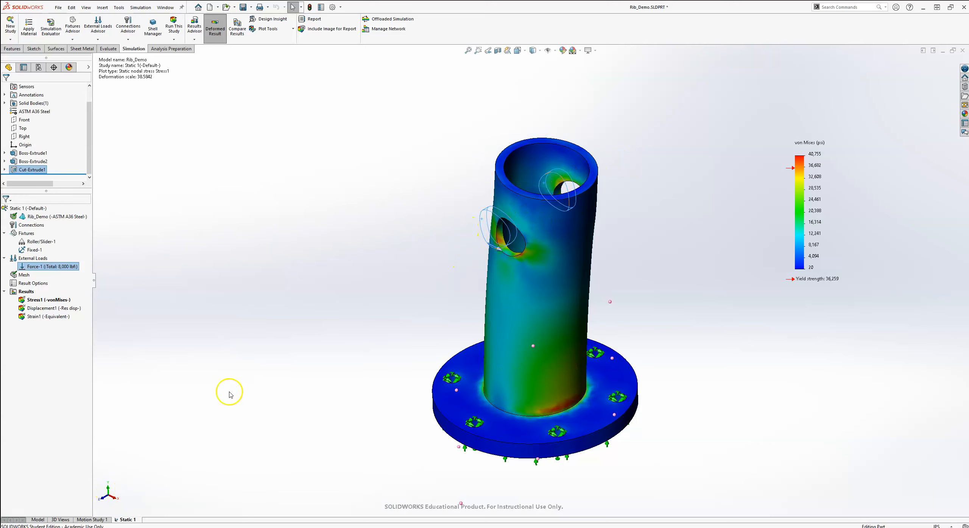
View the deformed von Mises stress plot from the front.
{"action": "left_click", "coordinate": [518, 51]}
{"action": "left_click", "coordinate": [519, 74]}
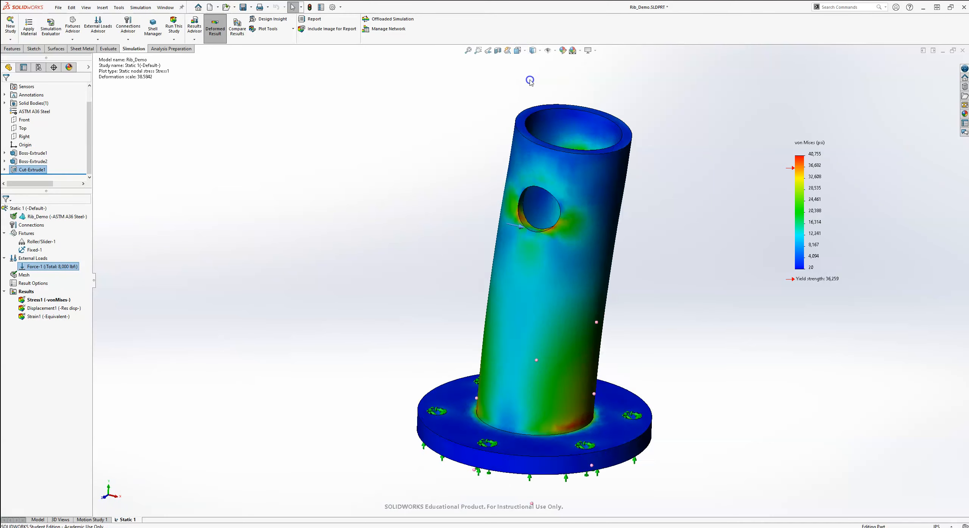
{"action": "left_click", "coordinate": [522, 168]}
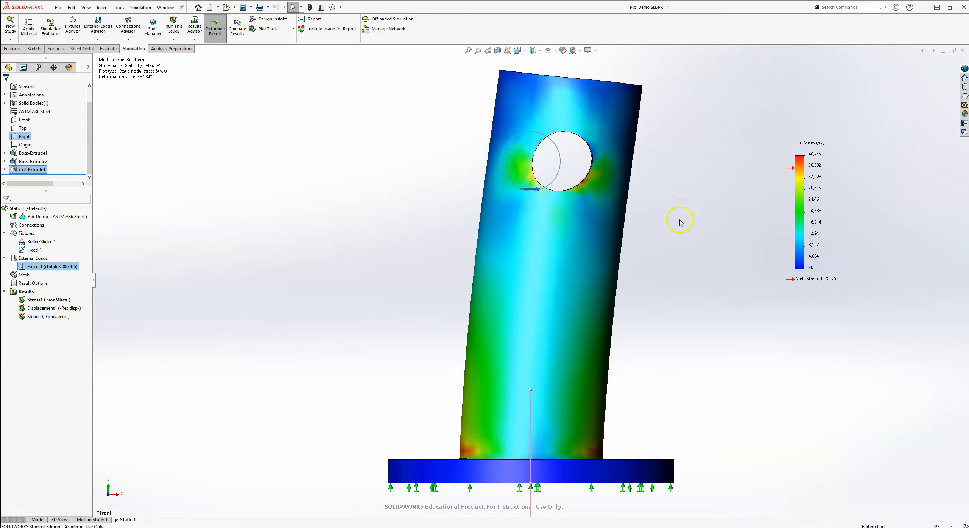
{"action": "left_click", "coordinate": [737, 318]}
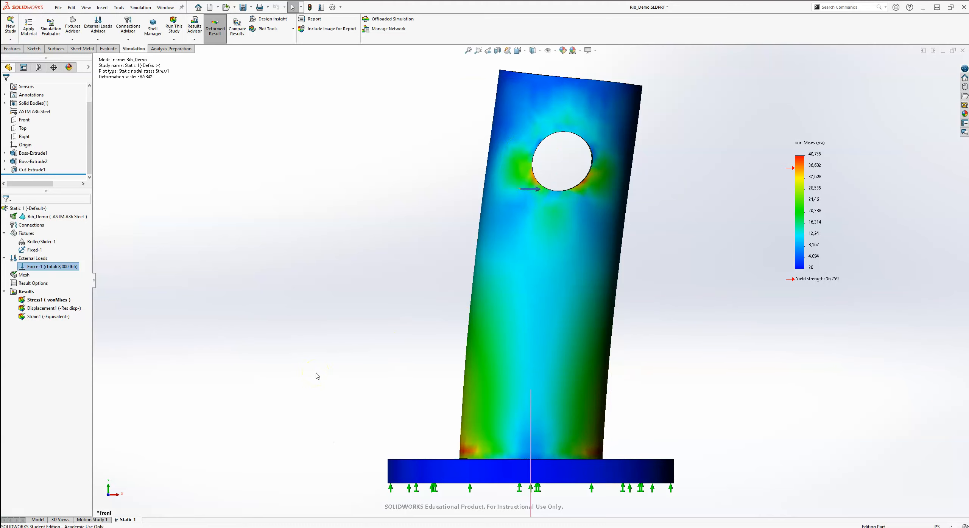
Return to the part model and start a new sketch on the Front plane.
{"action": "left_click", "coordinate": [37, 520]}
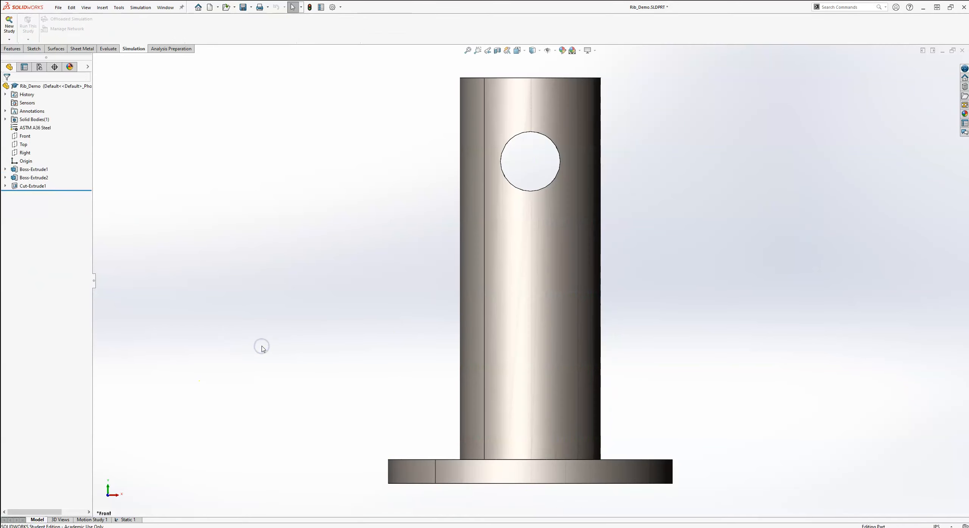
{"action": "left_click", "coordinate": [15, 49]}
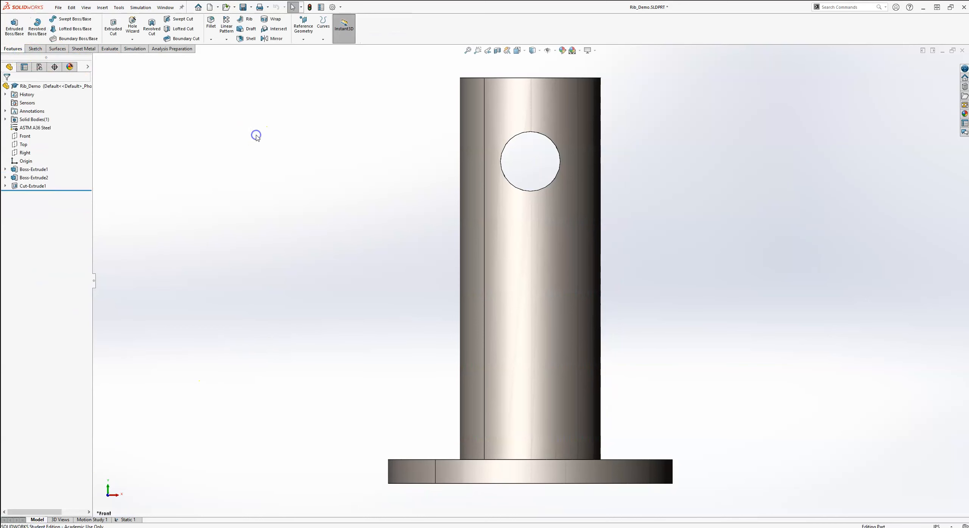
{"action": "scroll", "coordinate": [303, 182], "scroll_direction": "up", "scroll_amount": 4}
{"action": "middle_click_drag", "start_coordinate": [504, 250], "coordinate": [440, 338]}
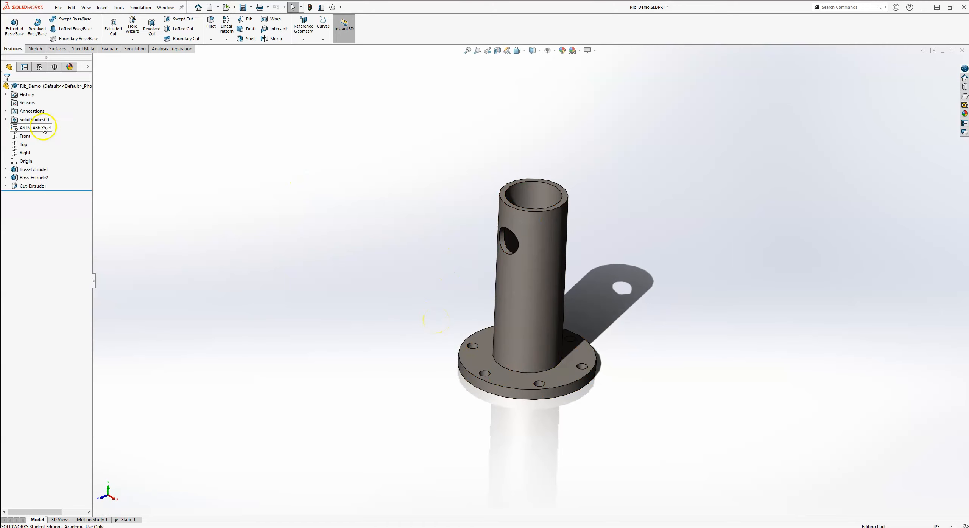
{"action": "left_click", "coordinate": [25, 136]}
{"action": "mouse_move", "coordinate": [413, 227]}
{"action": "middle_mouse_down"}
{"action": "mouse_move", "coordinate": [388, 281]}
{"action": "mouse_move", "coordinate": [390, 361]}
{"action": "mouse_move", "coordinate": [404, 294]}
{"action": "mouse_move", "coordinate": [367, 177]}
{"action": "middle_mouse_up"}
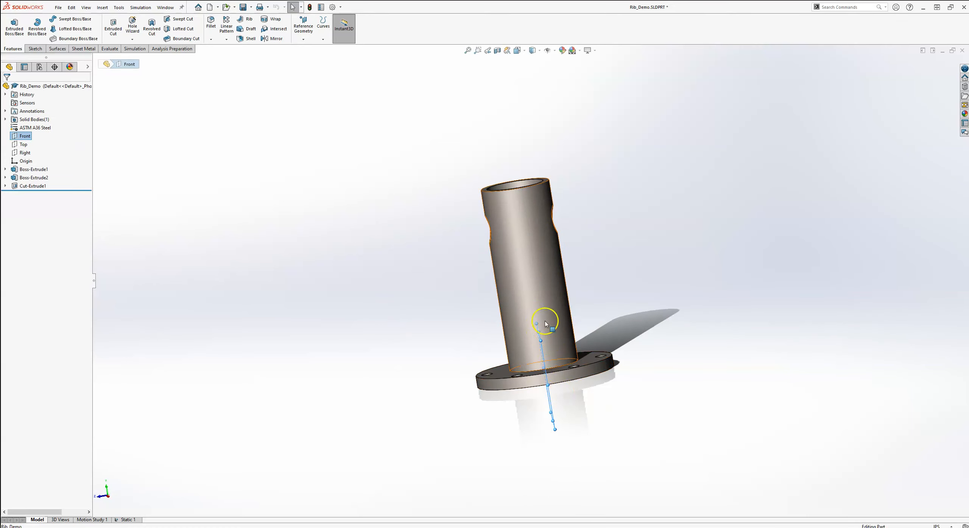
{"action": "middle_click_drag", "start_coordinate": [523, 299], "coordinate": [616, 390]}
{"action": "left_click", "coordinate": [278, 331]}
{"action": "left_click", "coordinate": [25, 136]}
{"action": "left_click", "coordinate": [36, 129]}
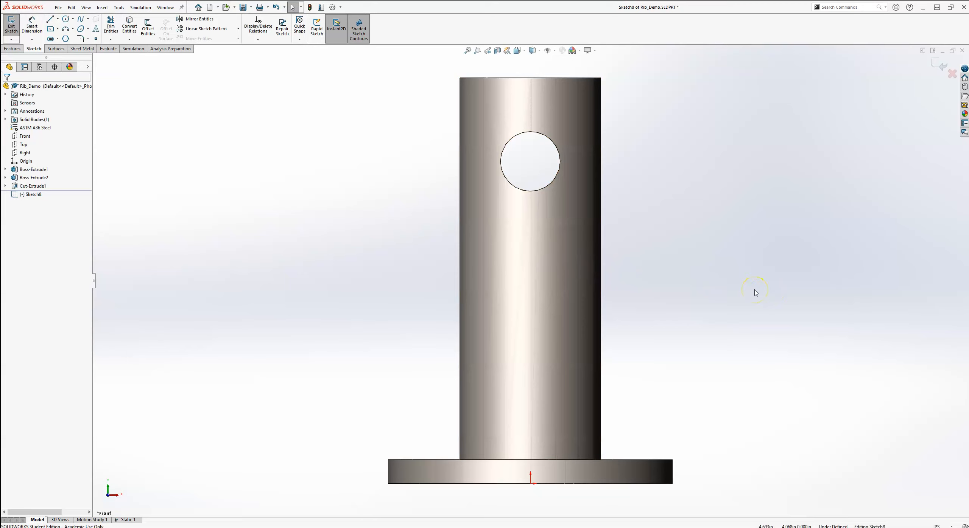
Sketch a slanted line about 3.6 in high from the flange's top face up to the tube's outer wall.
{"action": "left_click", "coordinate": [50, 19]}
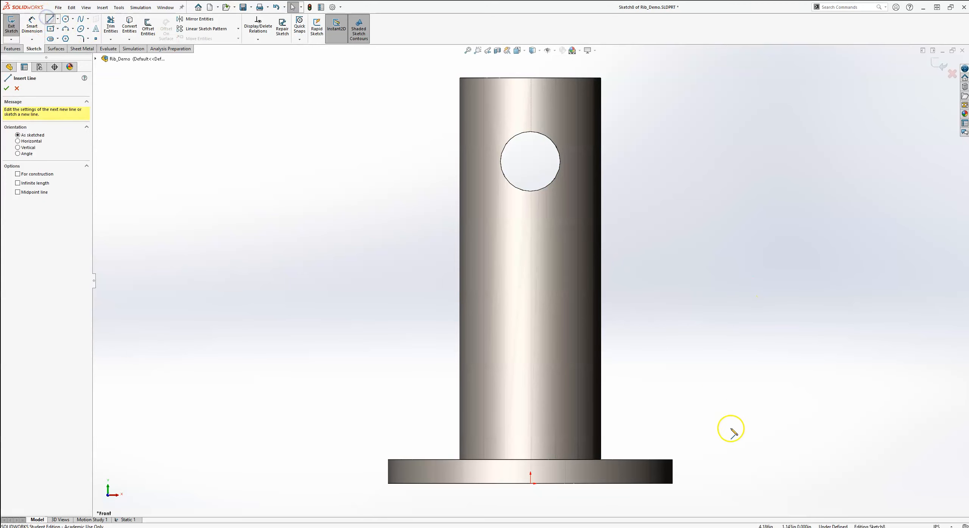
{"action": "left_click", "coordinate": [664, 460]}
{"action": "left_click", "coordinate": [647, 379]}
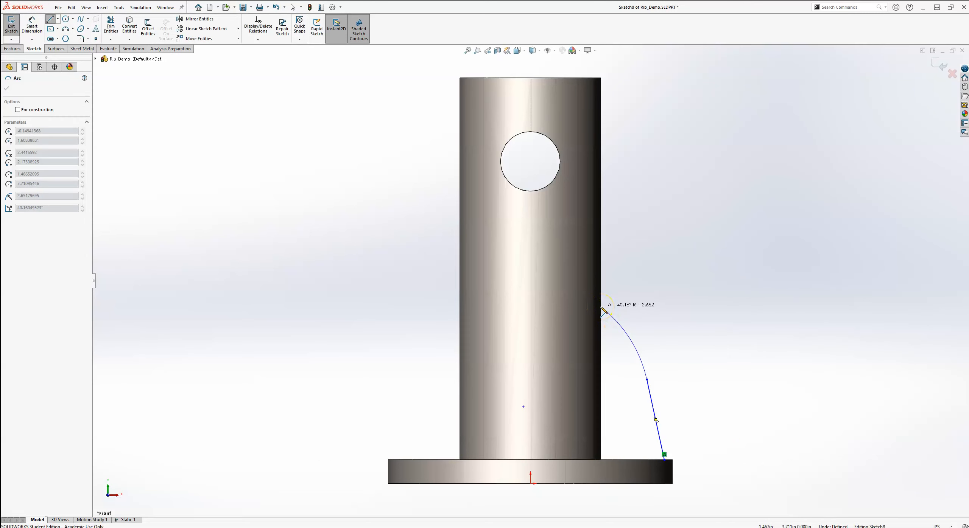
{"action": "key", "text": "Escape"}
{"action": "key", "text": "Escape"}
{"action": "left_click_drag", "start_coordinate": [647, 379], "coordinate": [602, 286]}
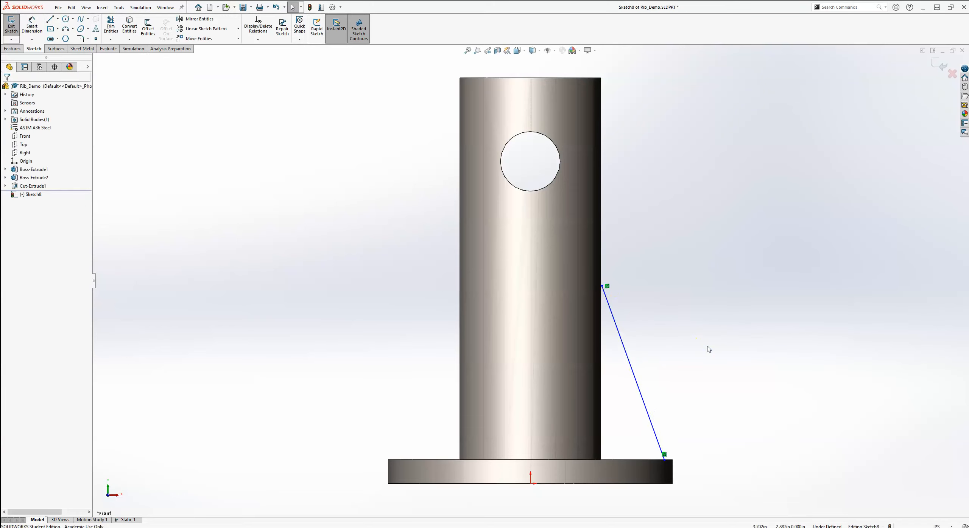
{"action": "left_click", "coordinate": [705, 355]}
Dimension the line's lower endpoint 0.25 in from the flange's outer edge.
{"action": "right_click_drag", "start_coordinate": [663, 299], "coordinate": [666, 246]}
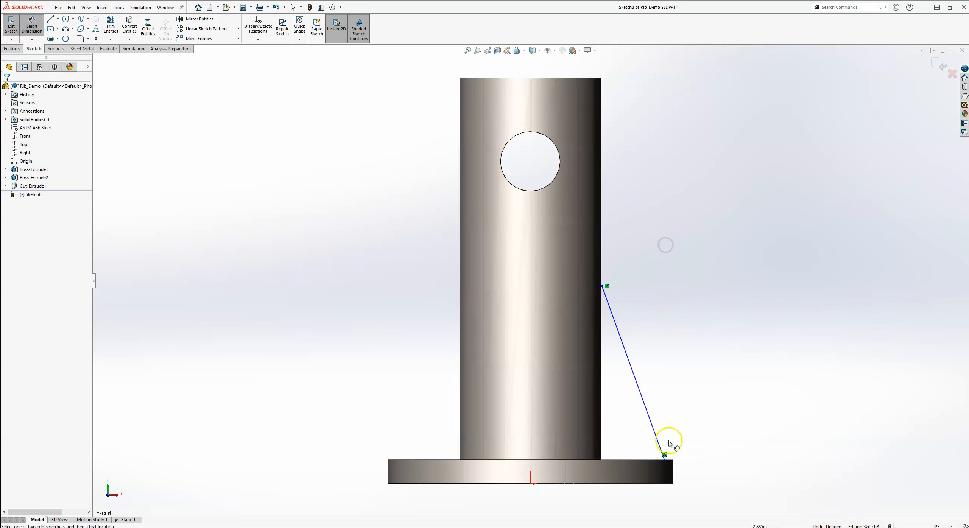
{"action": "left_click", "coordinate": [664, 460]}
{"action": "left_click", "coordinate": [674, 469]}
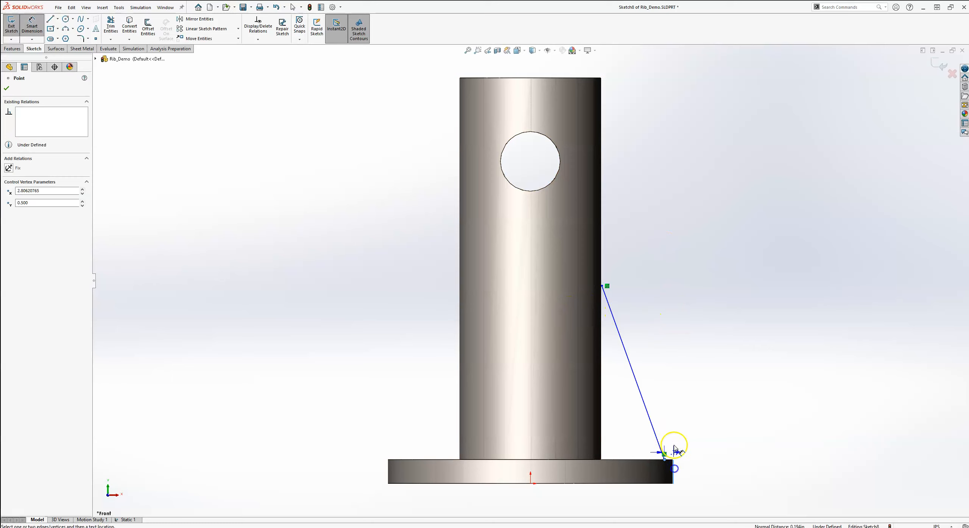
{"action": "left_click", "coordinate": [710, 441]}
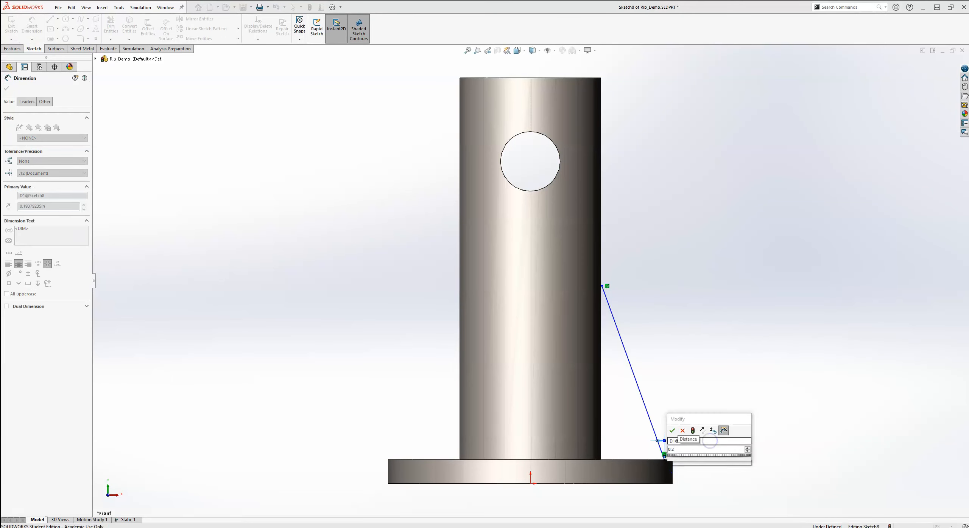
{"action": "key", "text": "Return"}
{"action": "left_click", "coordinate": [740, 426]}
Dimension the vertical distance between the line's endpoints as 3.75 in and exit the sketch.
{"action": "left_click", "coordinate": [602, 287]}
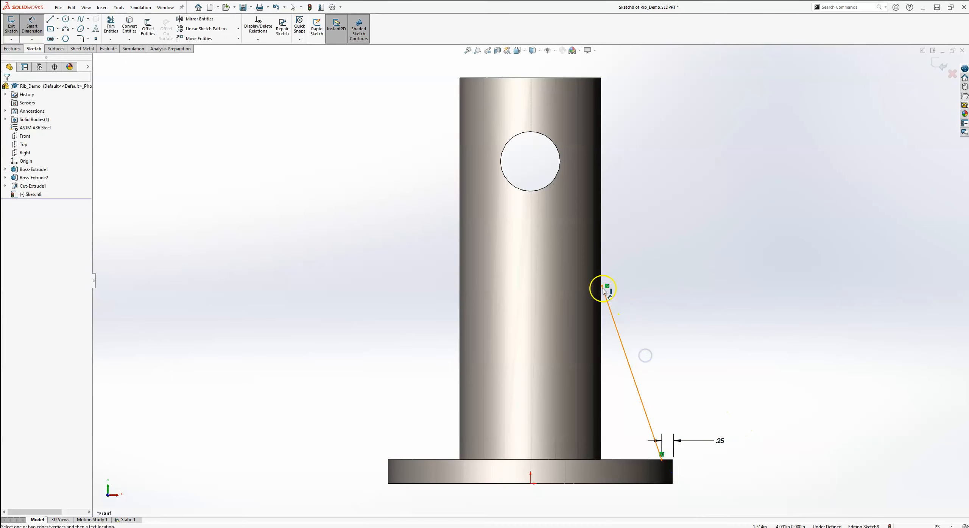
{"action": "left_click", "coordinate": [663, 459]}
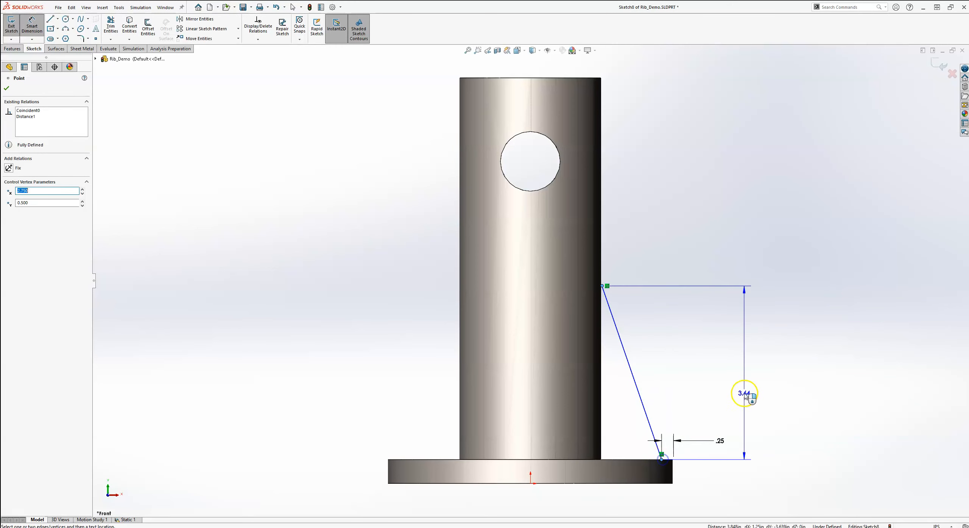
{"action": "left_click", "coordinate": [753, 389]}
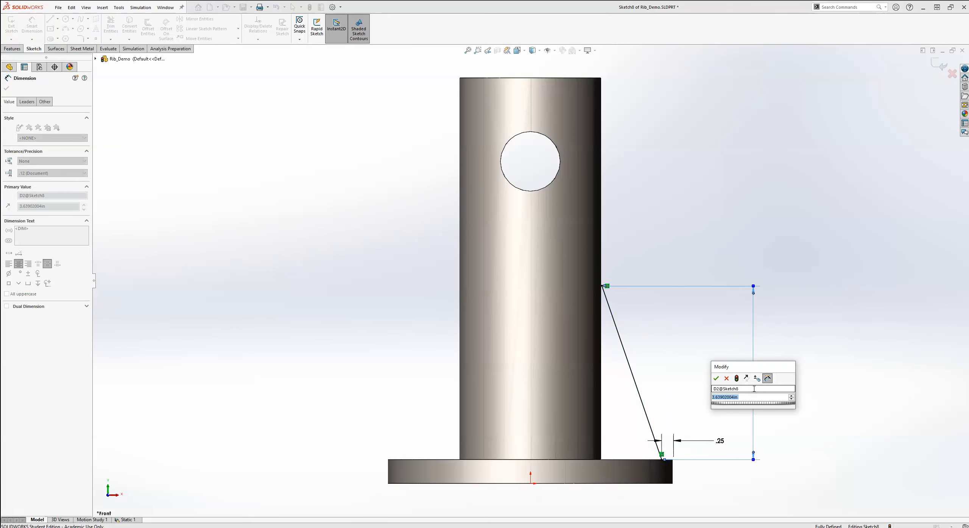
{"action": "type", "text": "3.75"}
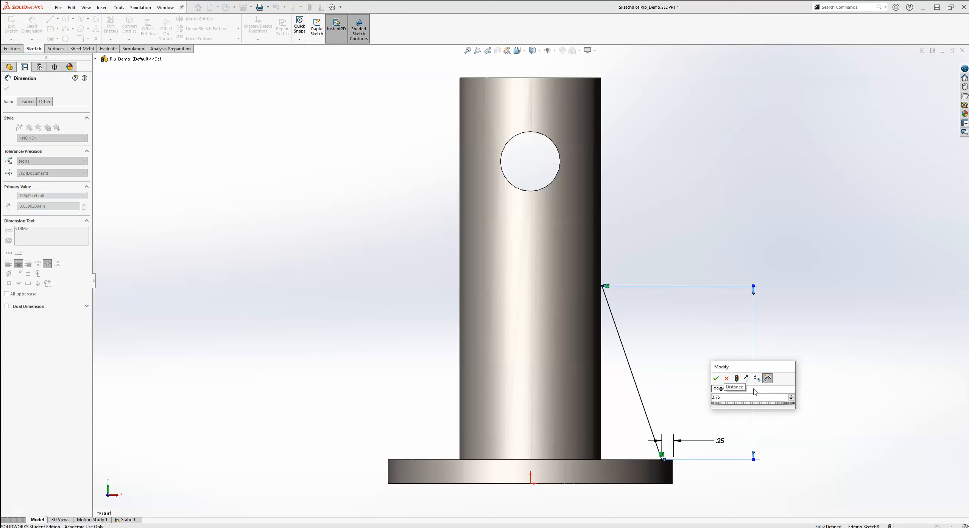
{"action": "key", "text": "Return"}
{"action": "left_click", "coordinate": [778, 393]}
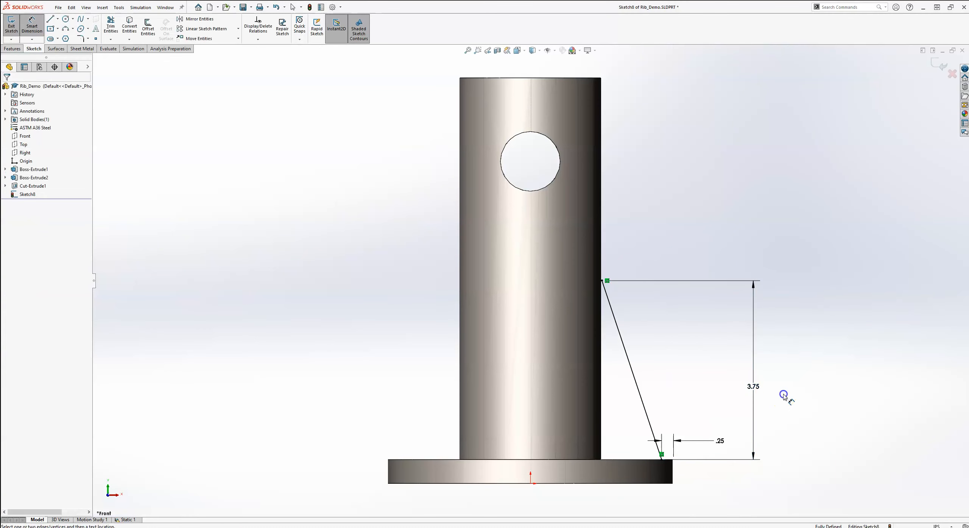
{"action": "key", "text": "Escape"}
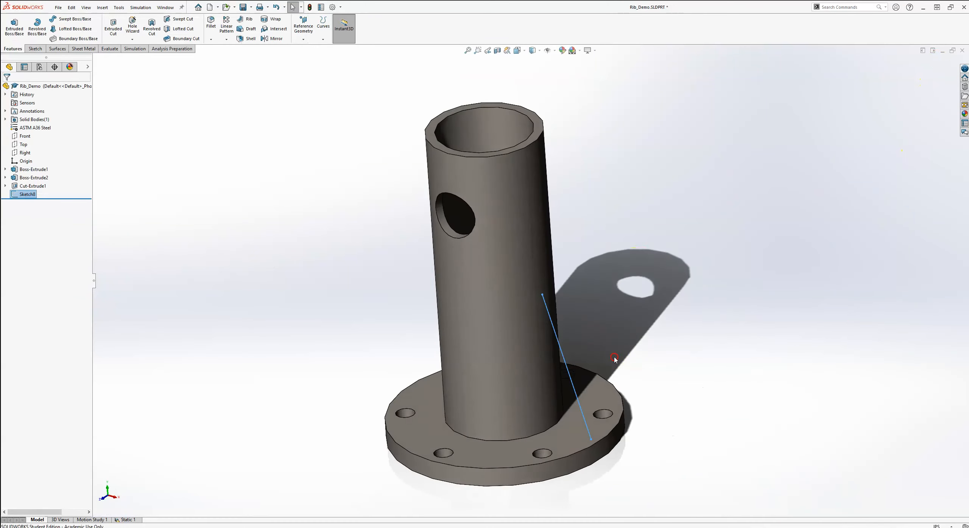
Start a Rib from the slanted sketch line and flip its material side toward the tube.
{"action": "mouse_move", "coordinate": [30, 197]}
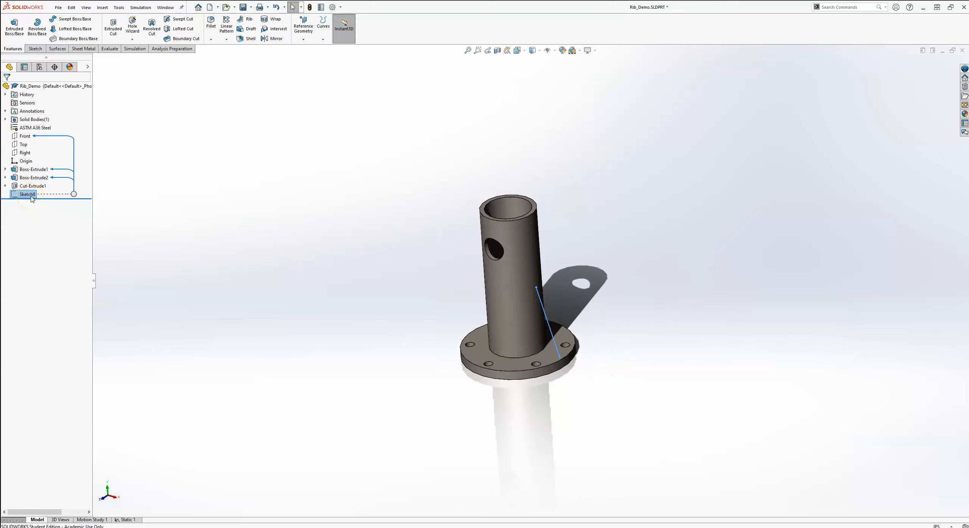
{"action": "left_click", "coordinate": [245, 25]}
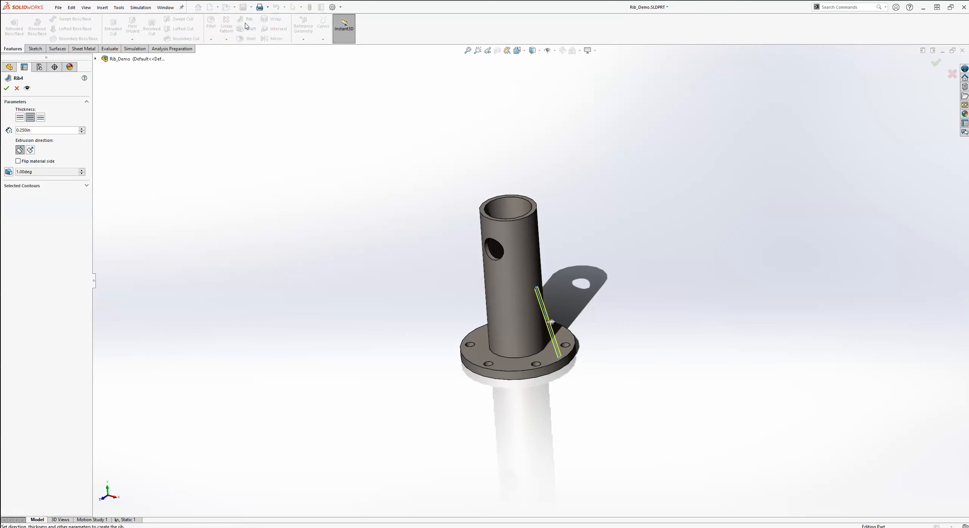
{"action": "left_click", "coordinate": [87, 186]}
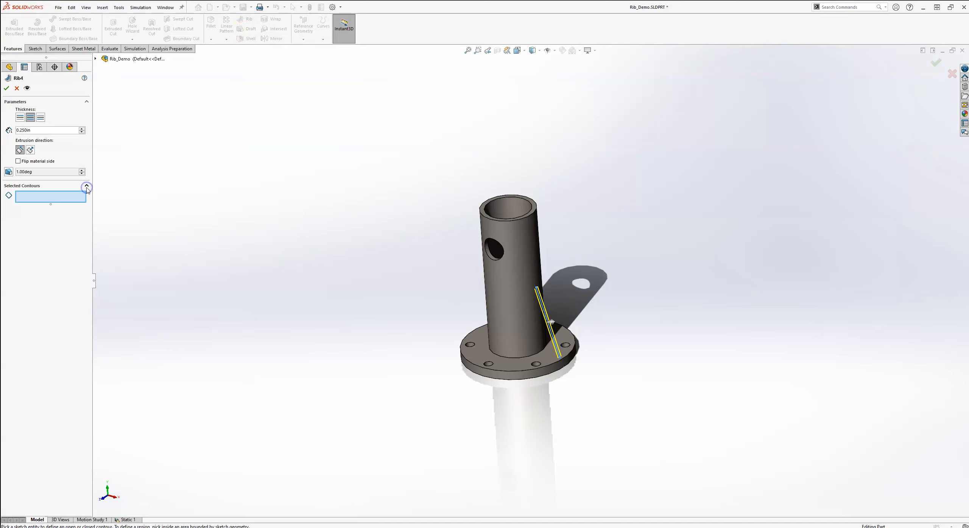
{"action": "left_click", "coordinate": [523, 52]}
{"action": "left_click", "coordinate": [531, 83]}
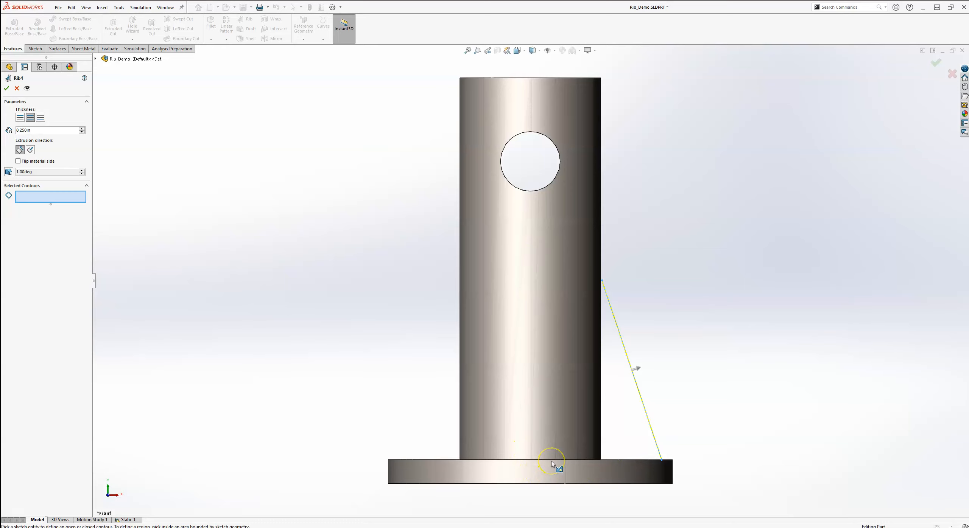
{"action": "left_click", "coordinate": [638, 369]}
Try the rib thickness on the first side and on the second side, and restore it to both sides.
{"action": "left_click", "coordinate": [517, 50]}
{"action": "left_click", "coordinate": [539, 82]}
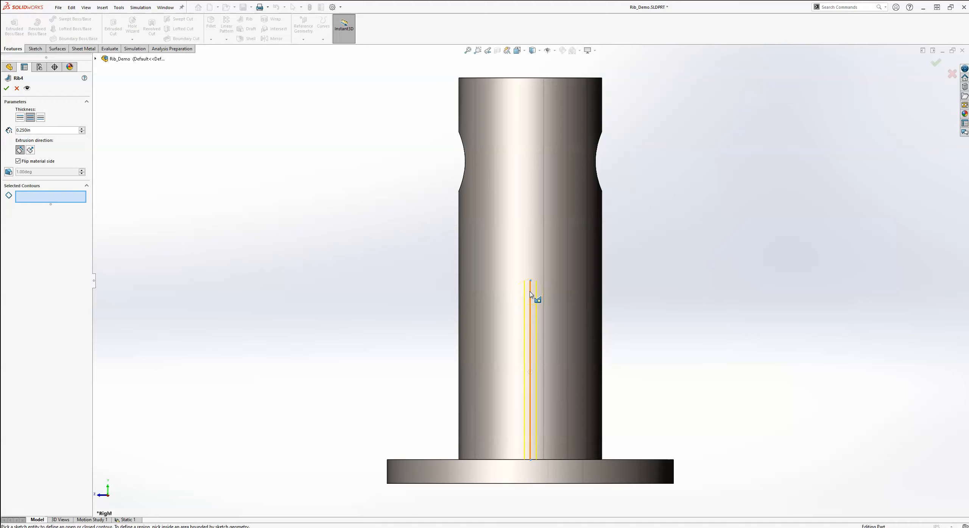
{"action": "left_click", "coordinate": [20, 118]}
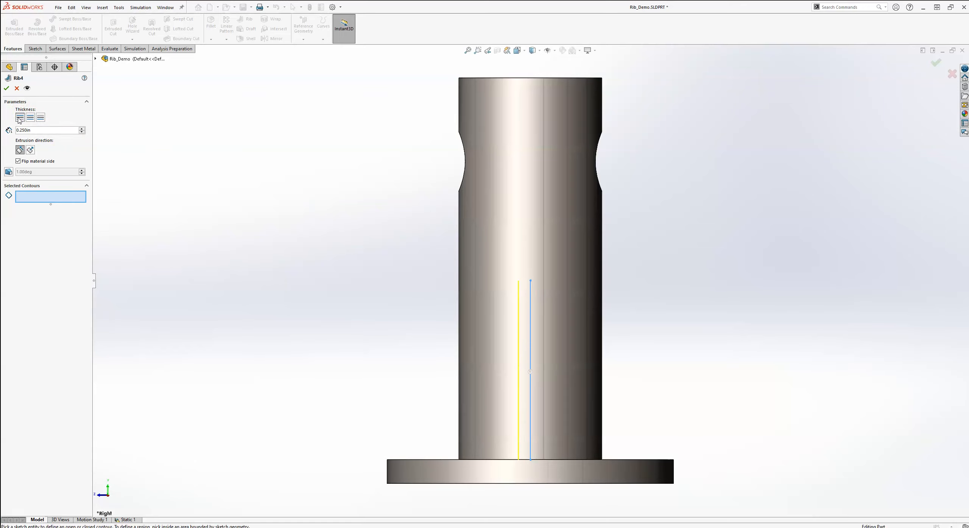
{"action": "left_click", "coordinate": [40, 118]}
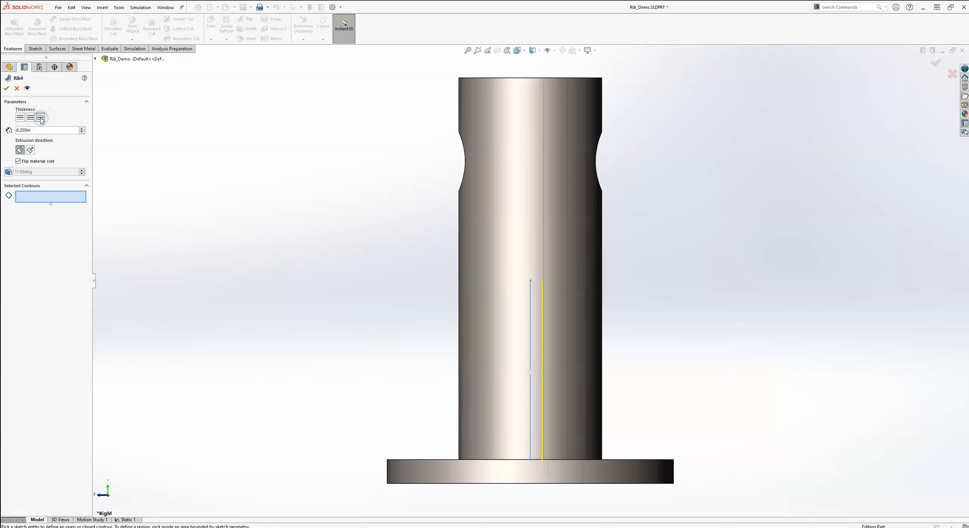
{"action": "left_click", "coordinate": [30, 118]}
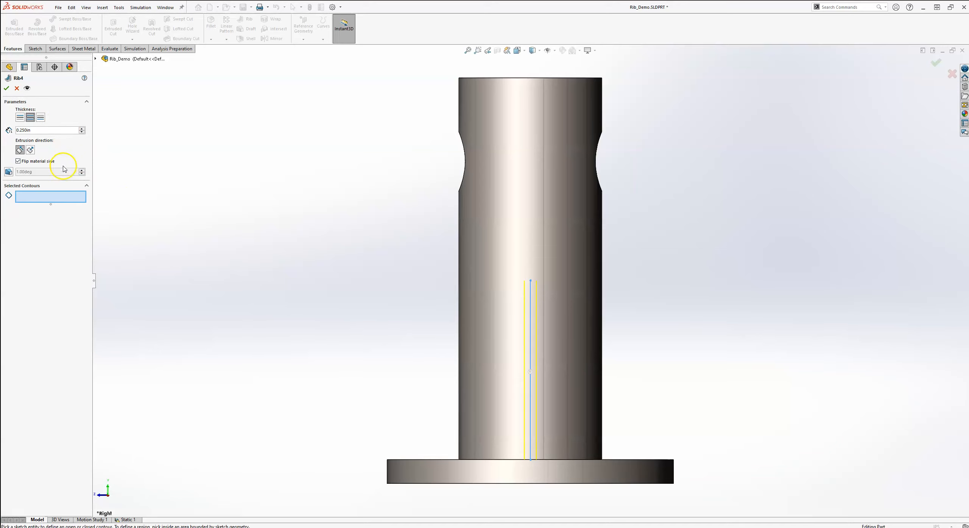
Create the 0.25 in thick rib between the tube's outer wall and the flange.
{"action": "scroll", "coordinate": [391, 222], "scroll_direction": "up", "scroll_amount": 4}
{"action": "middle_click_drag", "start_coordinate": [391, 223], "coordinate": [576, 277]}
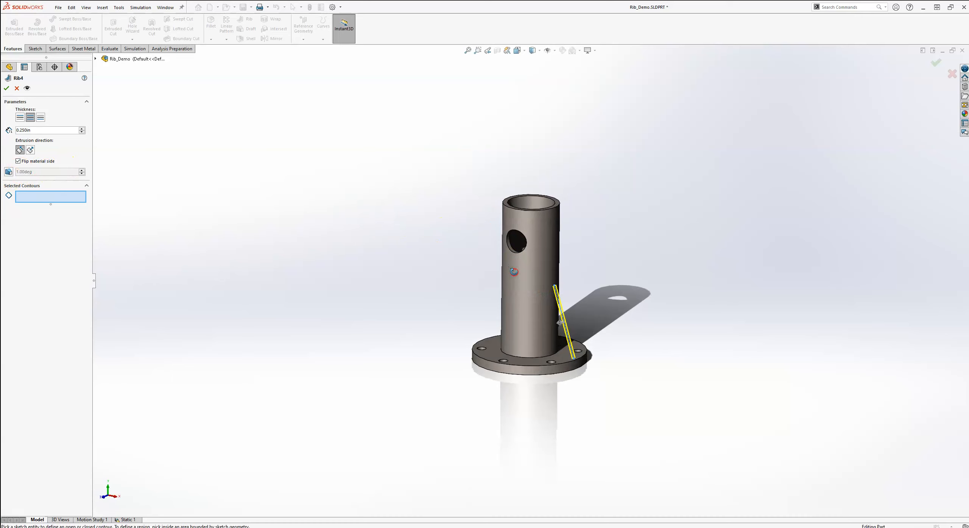
{"action": "scroll", "coordinate": [599, 316], "scroll_direction": "down", "scroll_amount": 3}
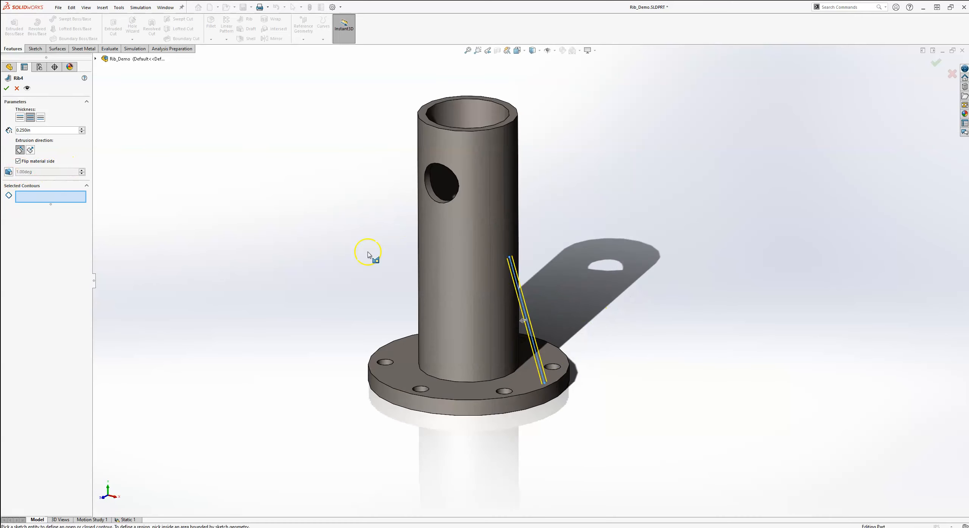
{"action": "left_click", "coordinate": [6, 89]}
{"action": "left_click", "coordinate": [273, 187]}
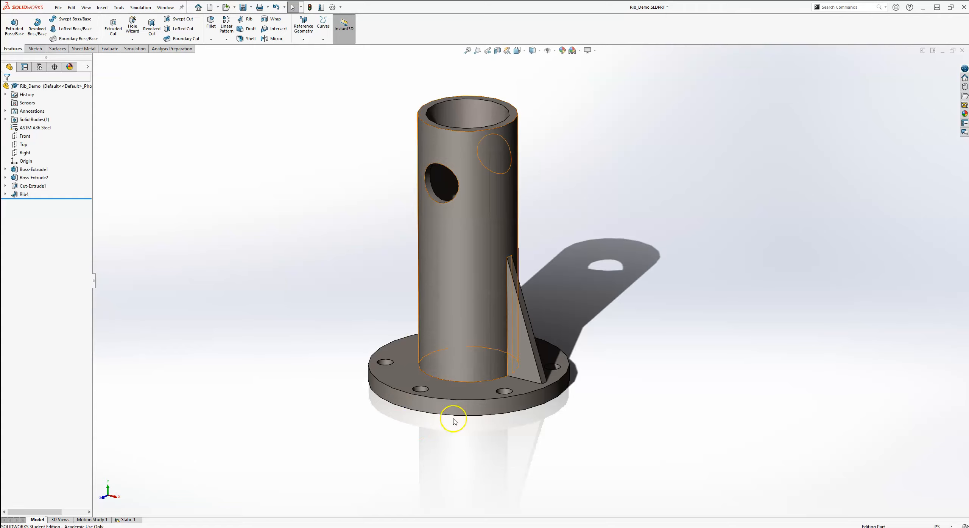
{"action": "left_click", "coordinate": [238, 279]}
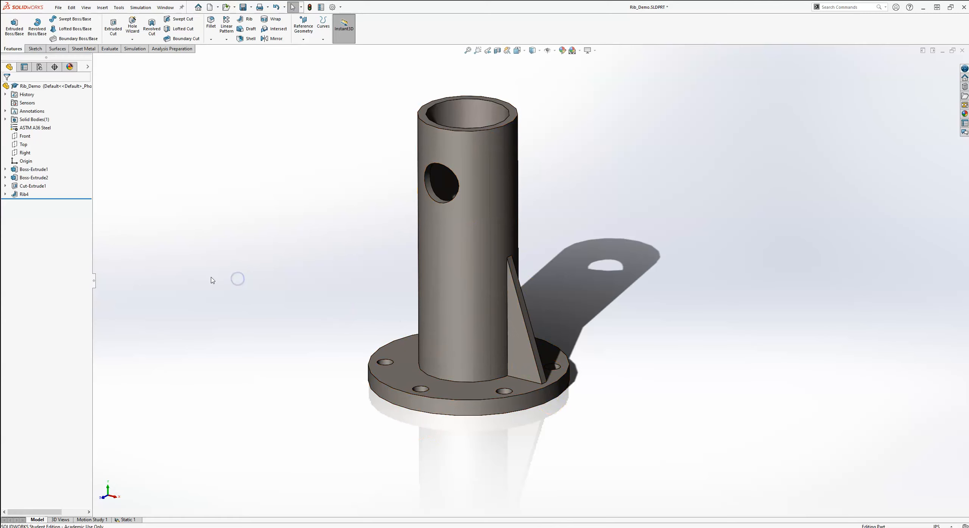
Mirror the rib about the Right plane to the opposite side of the tube.
{"action": "left_click", "coordinate": [524, 50]}
{"action": "left_click", "coordinate": [529, 72]}
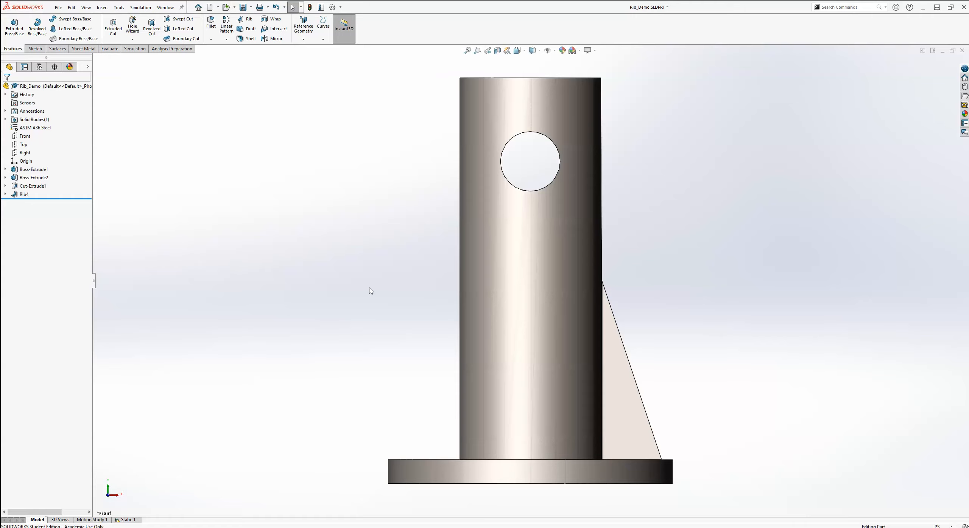
{"action": "left_click", "coordinate": [275, 38]}
{"action": "scroll", "coordinate": [275, 132], "scroll_direction": "up", "scroll_amount": 4}
{"action": "middle_click_drag", "start_coordinate": [421, 184], "coordinate": [382, 240]}
{"action": "scroll", "coordinate": [383, 240], "scroll_direction": "down", "scroll_amount": 1}
{"action": "left_click", "coordinate": [99, 58]}
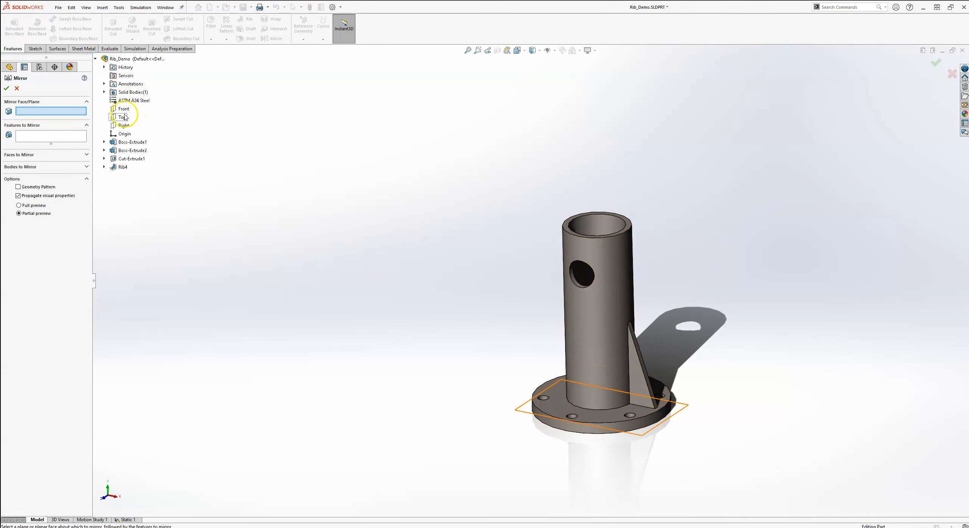
{"action": "left_click", "coordinate": [126, 125]}
{"action": "mouse_move", "coordinate": [458, 224]}
{"action": "middle_mouse_down"}
{"action": "mouse_move", "coordinate": [485, 242]}
{"action": "mouse_move", "coordinate": [463, 231]}
{"action": "middle_mouse_up"}
{"action": "left_click", "coordinate": [126, 168]}
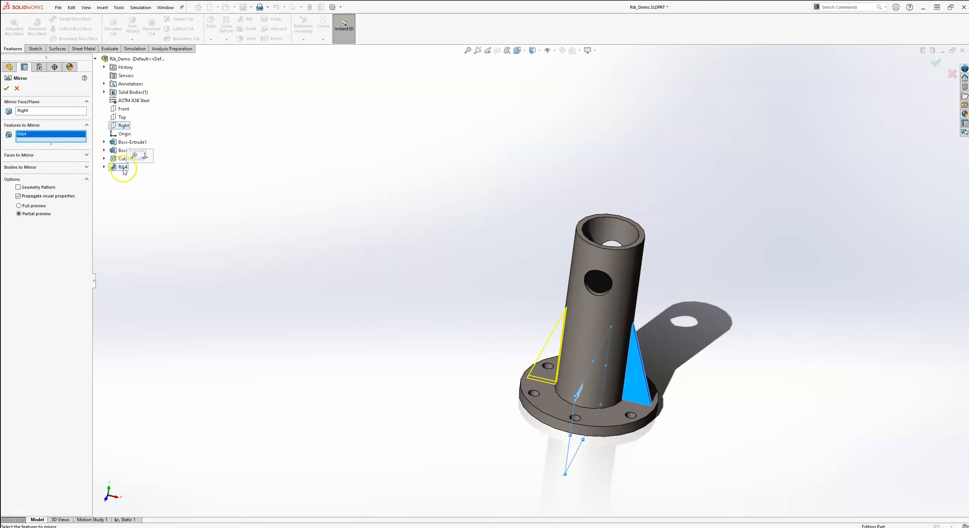
{"action": "left_click", "coordinate": [7, 88]}
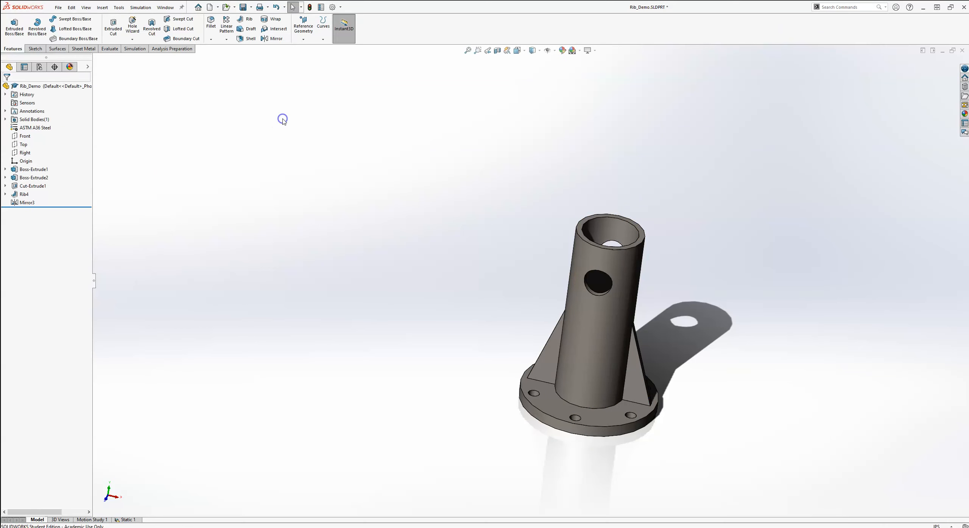
Examine both ribs in the Front view and in the Isometric view.
{"action": "left_click", "coordinate": [517, 50]}
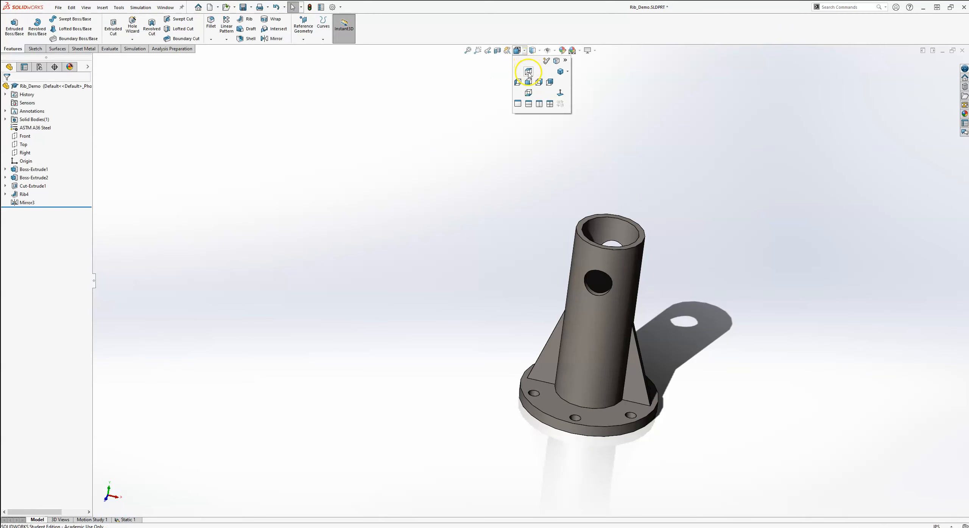
{"action": "left_click", "coordinate": [522, 83]}
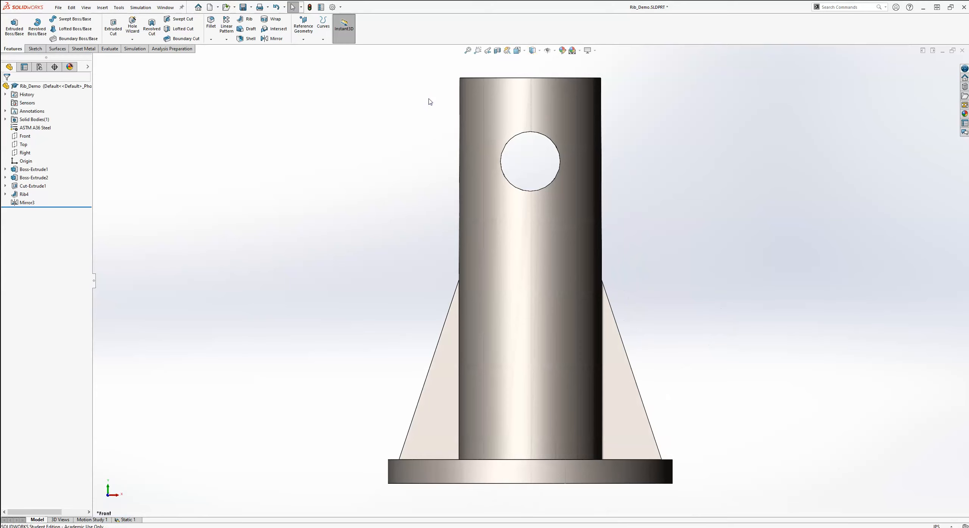
{"action": "left_click", "coordinate": [517, 50]}
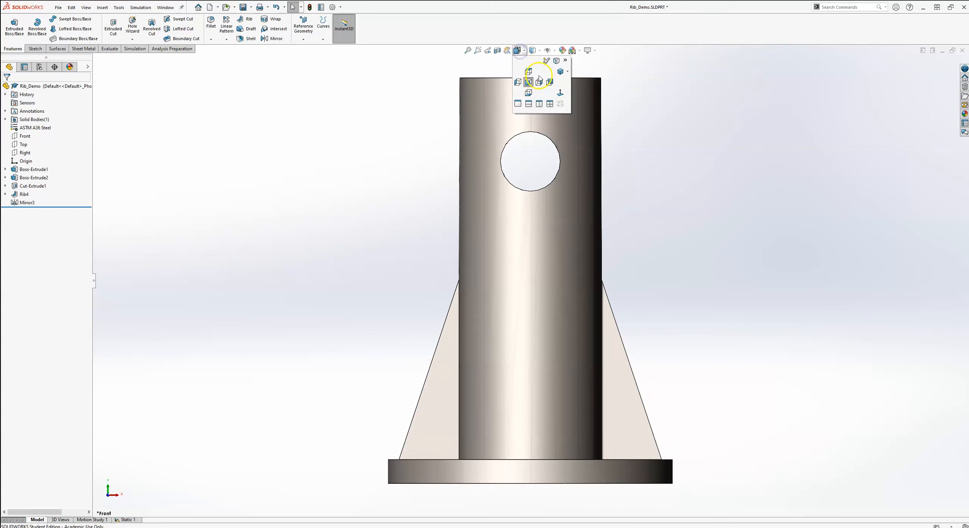
{"action": "left_click", "coordinate": [561, 72]}
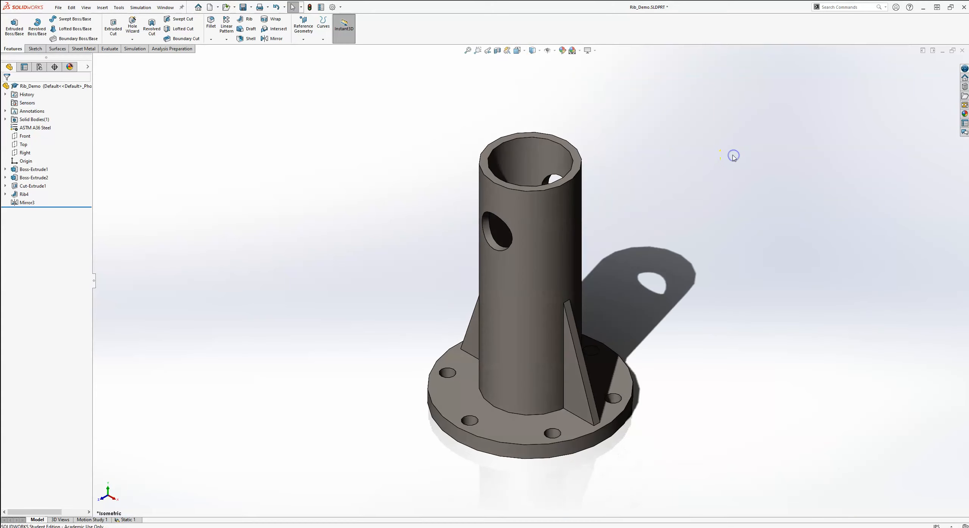